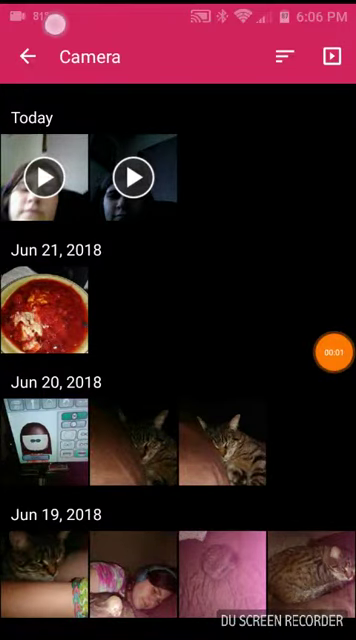
Turn on DU Screen Recorder's front-camera facecam overlay from the floating bubble's toolbox
drag(50, 20, 50, 400)
drag(266, 419, 266, 150)
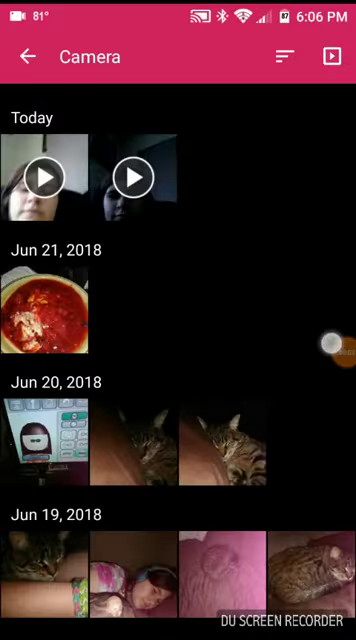
click(343, 352)
click(307, 401)
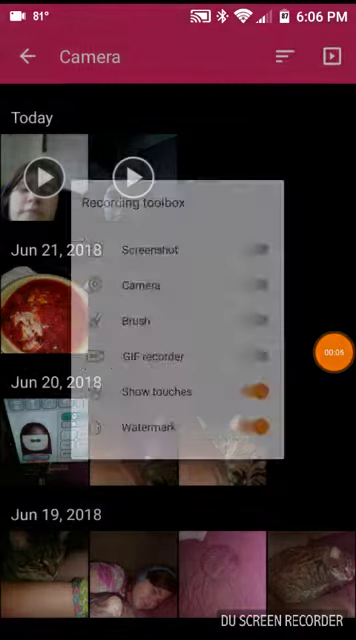
click(273, 276)
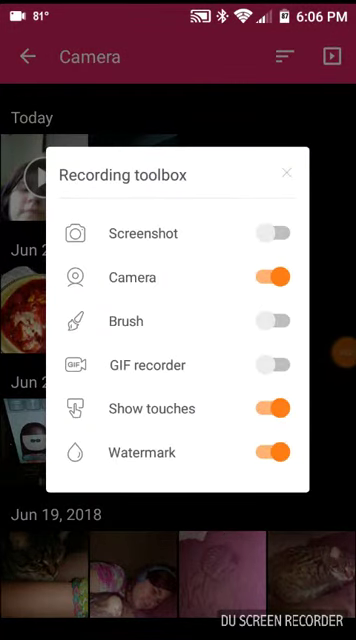
click(178, 560)
drag(223, 520, 223, 409)
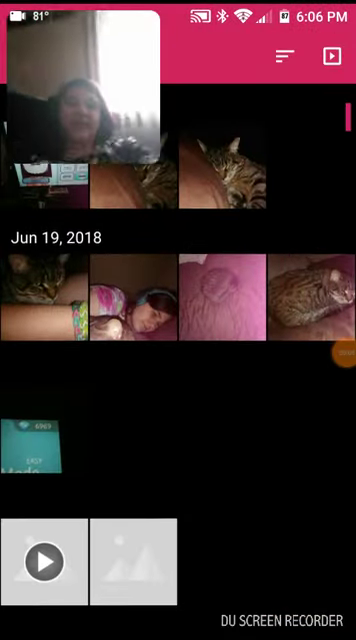
Scroll the Camera album grid back to the early-June 2018 photos around Jun 03 and Jun 02
drag(172, 579, 244, 353)
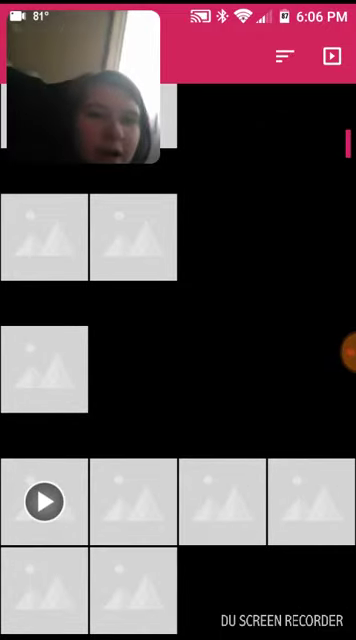
drag(244, 420, 259, 195)
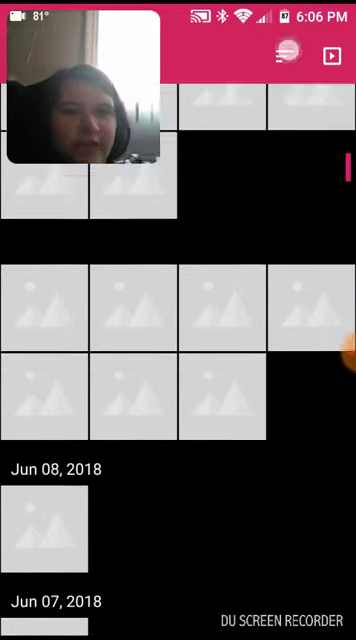
drag(260, 480, 265, 170)
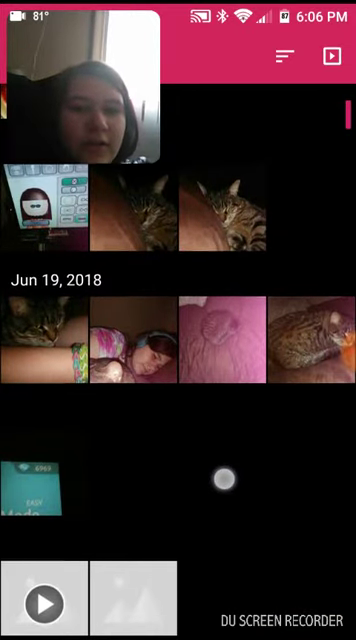
drag(75, 430, 86, 620)
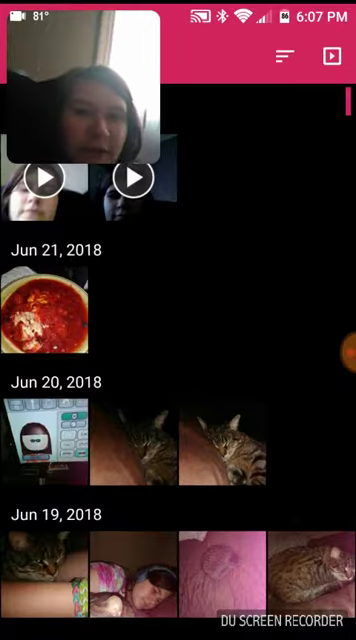
drag(290, 460, 287, 404)
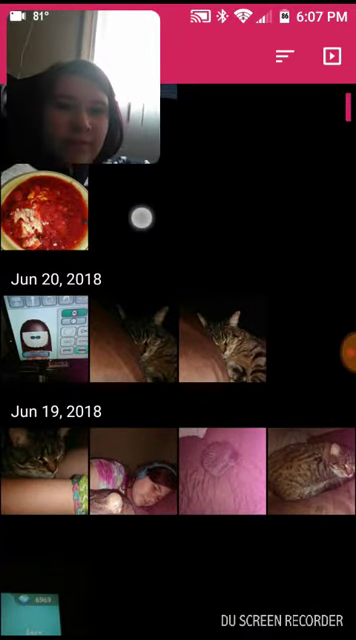
mouse_move(139, 230)
mouse_down()
mouse_move(42, 237)
mouse_move(42, 285)
mouse_up()
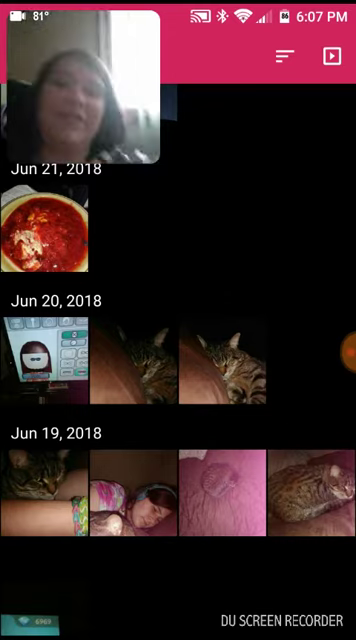
scroll(178, 350, down, 5)
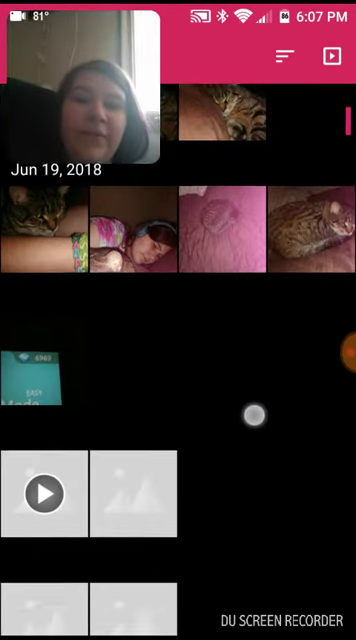
drag(253, 414, 253, 421)
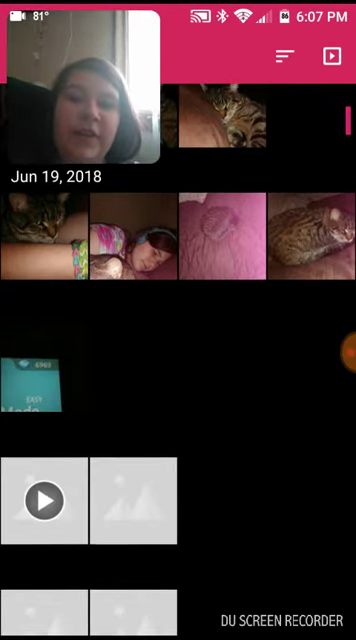
mouse_move(233, 278)
mouse_down()
mouse_move(233, 272)
mouse_move(286, 377)
mouse_move(243, 198)
mouse_up()
drag(221, 597, 258, 170)
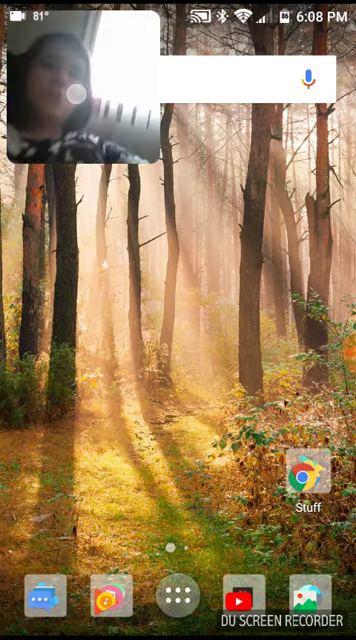
drag(155, 160, 140, 145)
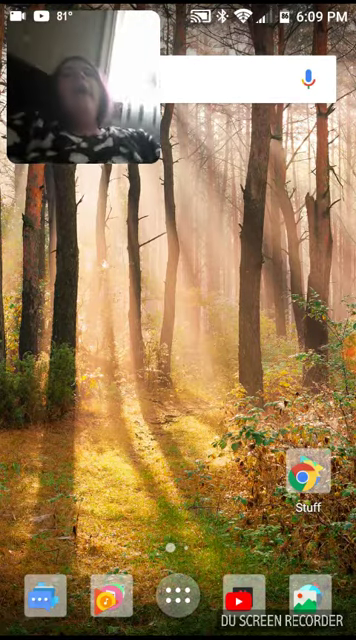
Try swiping away the YouTube notification, then expand and collapse the recorder's floating menu
drag(180, 10, 180, 300)
drag(100, 374, 300, 374)
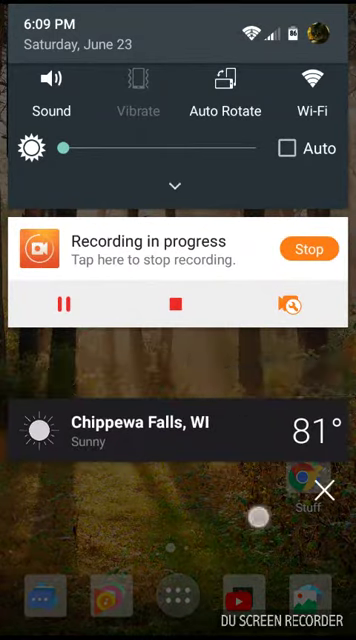
drag(180, 500, 180, 100)
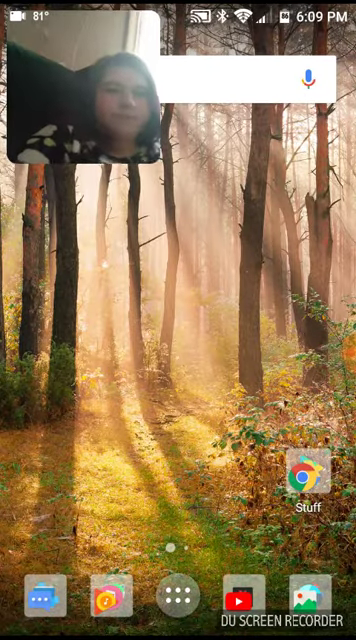
click(350, 354)
click(279, 486)
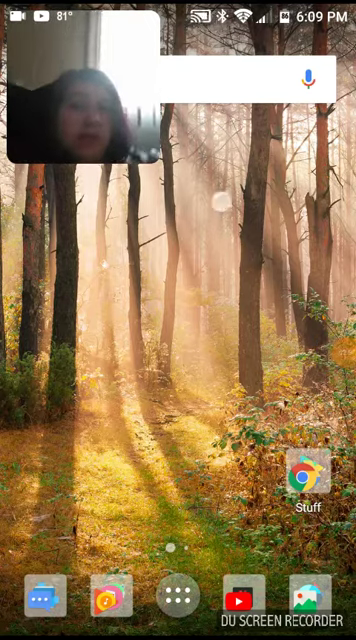
Dismiss the YouTube and weather notifications so only the recording one remains
drag(220, 10, 220, 300)
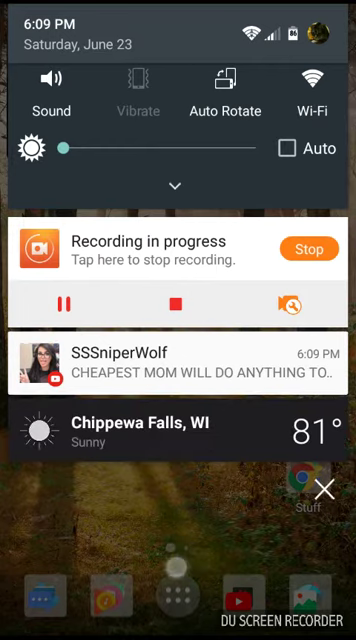
mouse_move(234, 427)
mouse_down()
mouse_move(194, 529)
mouse_move(194, 300)
mouse_up()
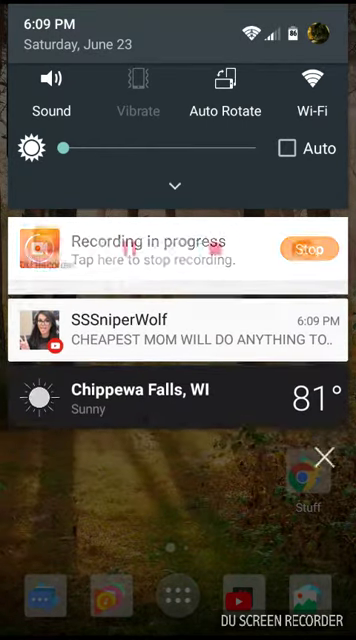
drag(100, 365, 330, 365)
key(Escape)
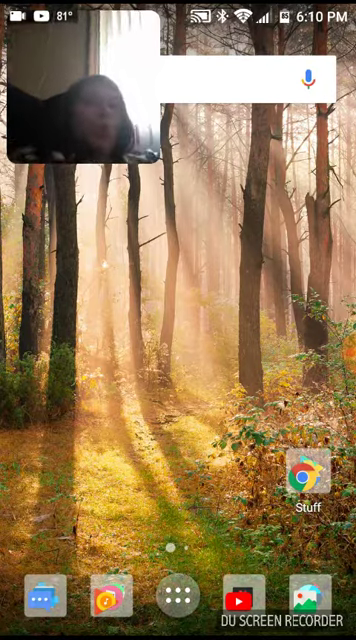
click(80, 85)
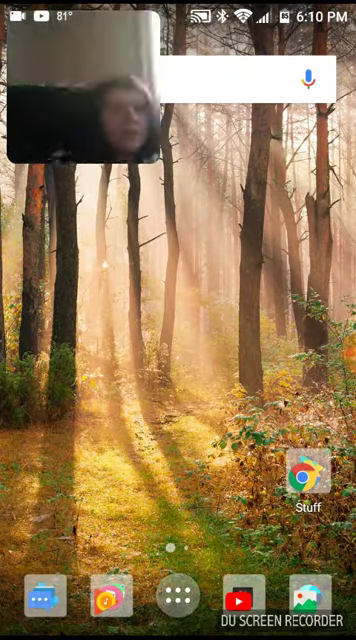